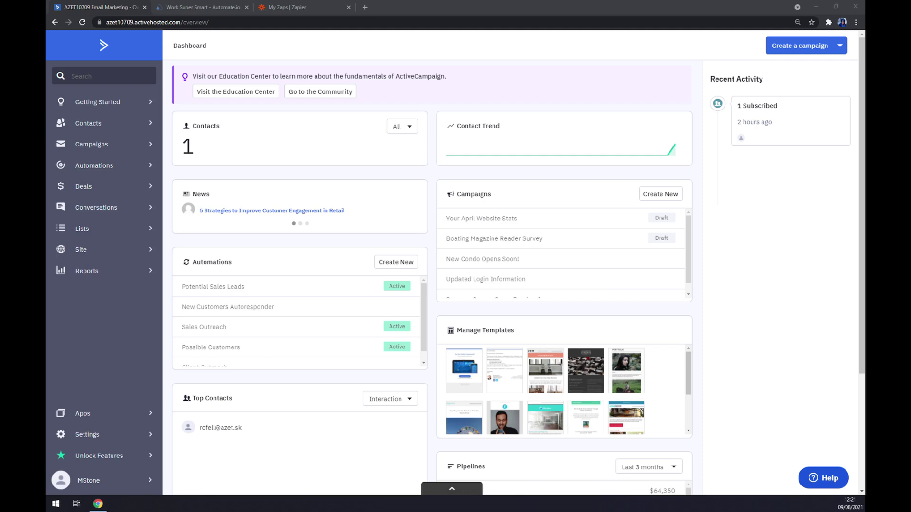
# Switch from the ActiveCampaign dashboard to the Automate.io tab in Chrome.
pyautogui.click(373, 53)
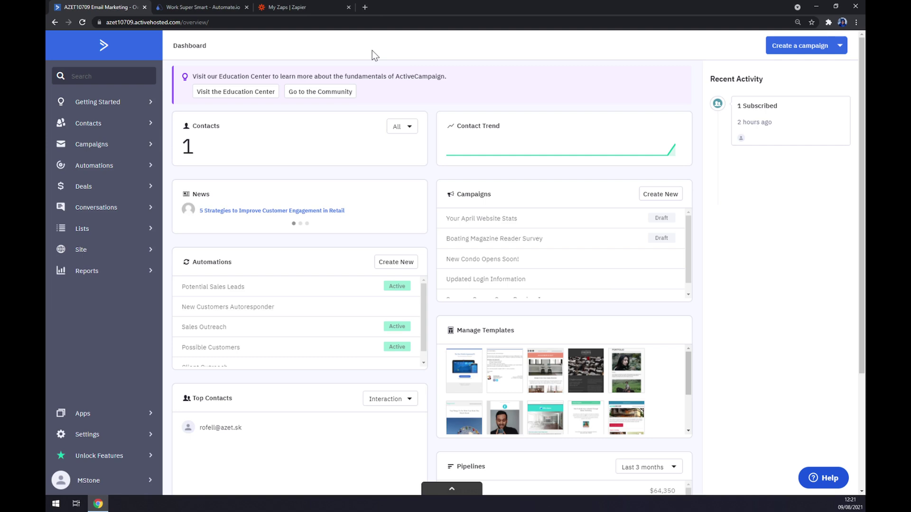
pyautogui.click(195, 6)
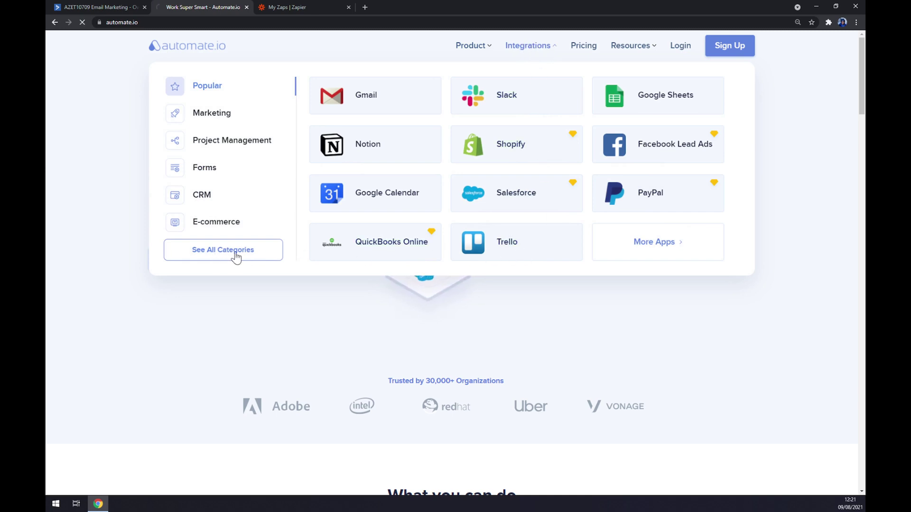
# Find ActiveCampaign among all integration categories and open its Zoom integrations page.
pyautogui.click(234, 256)
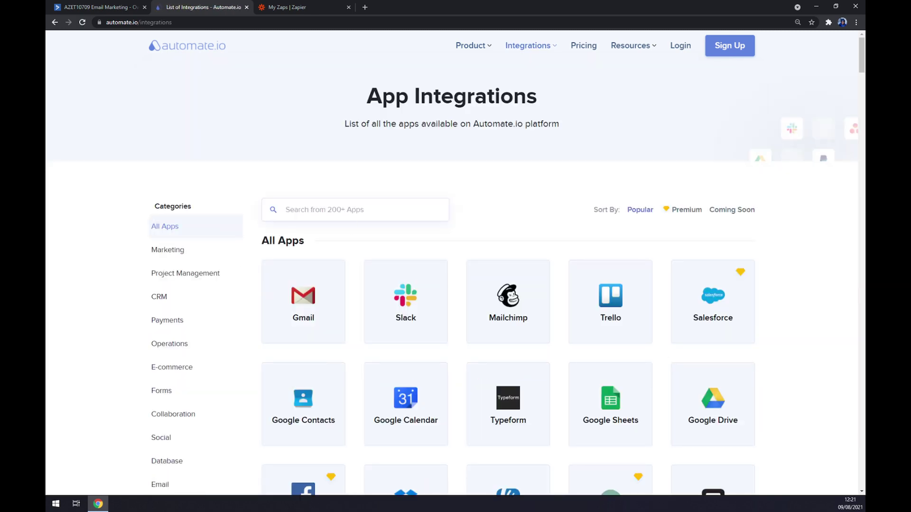
pyautogui.click(351, 220)
pyautogui.write('active')
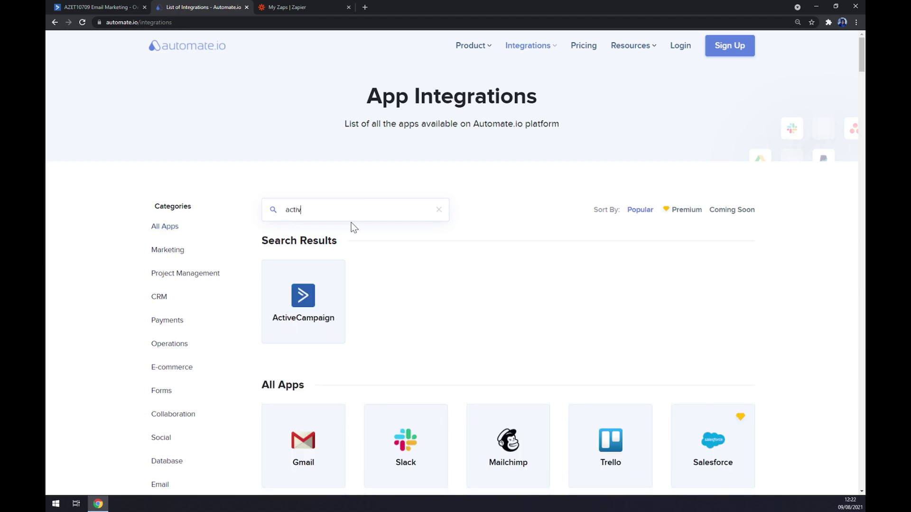
pyautogui.click(306, 299)
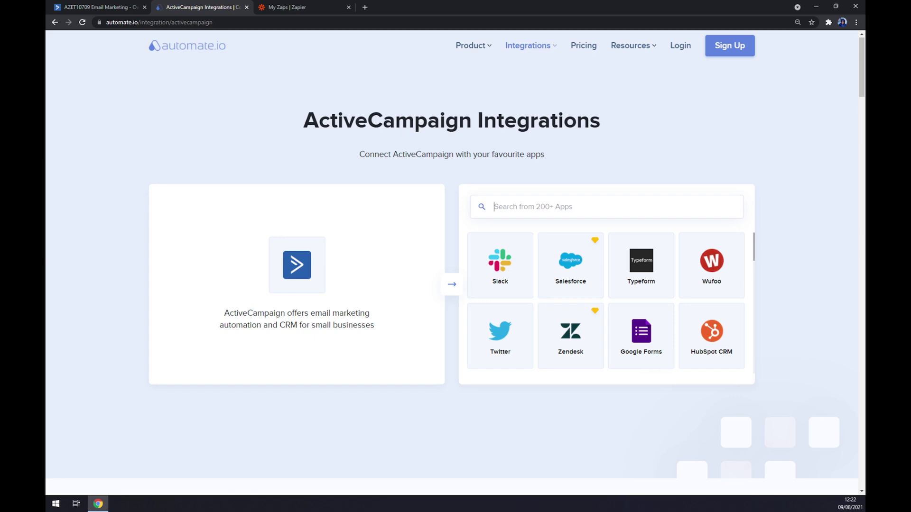
pyautogui.write('zoom')
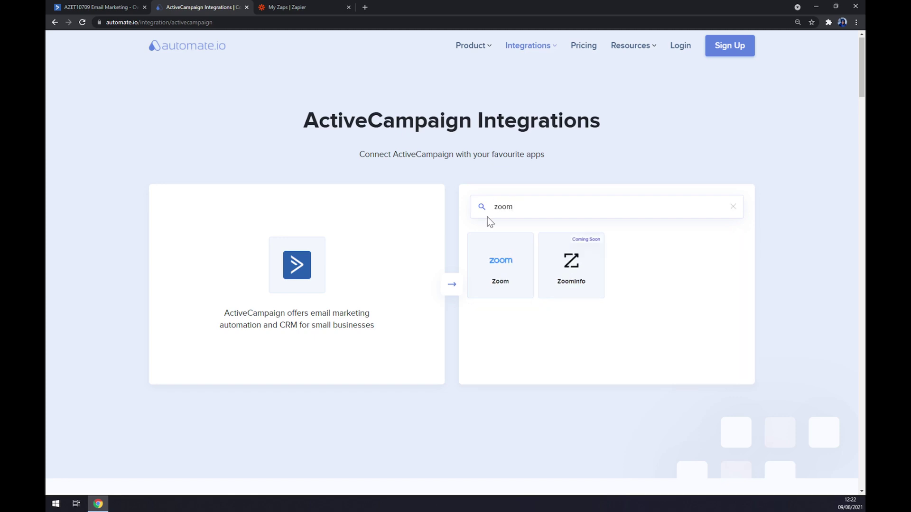
pyautogui.click(488, 245)
pyautogui.scroll(-3, 472, 217)
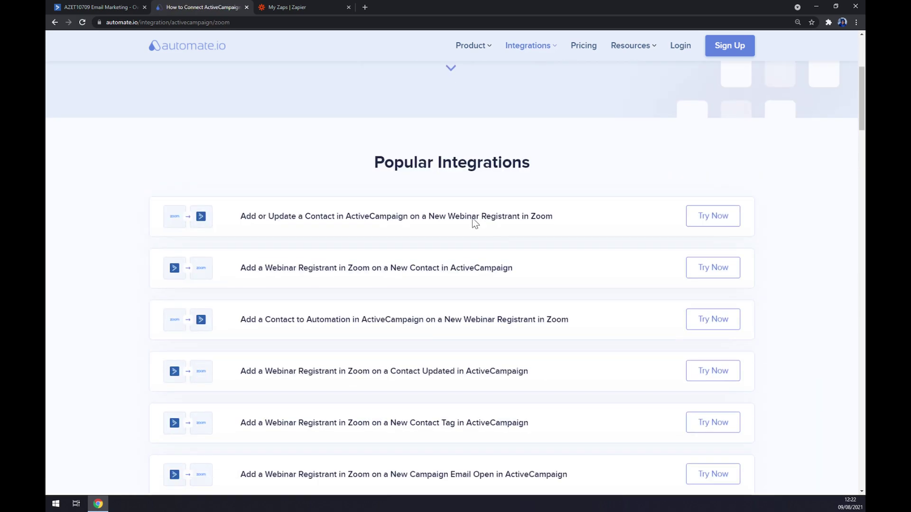
pyautogui.moveTo(350, 135); pyautogui.dragTo(549, 150)
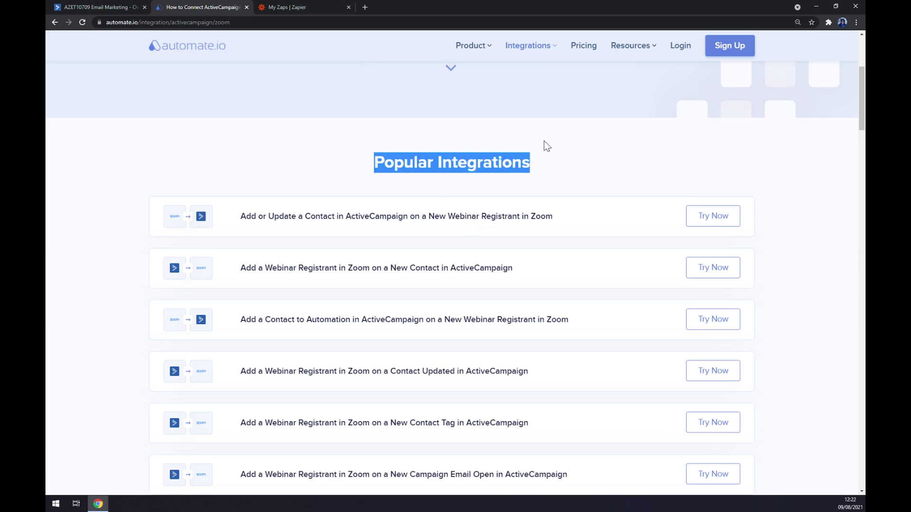
pyautogui.scroll(-1, 545, 145)
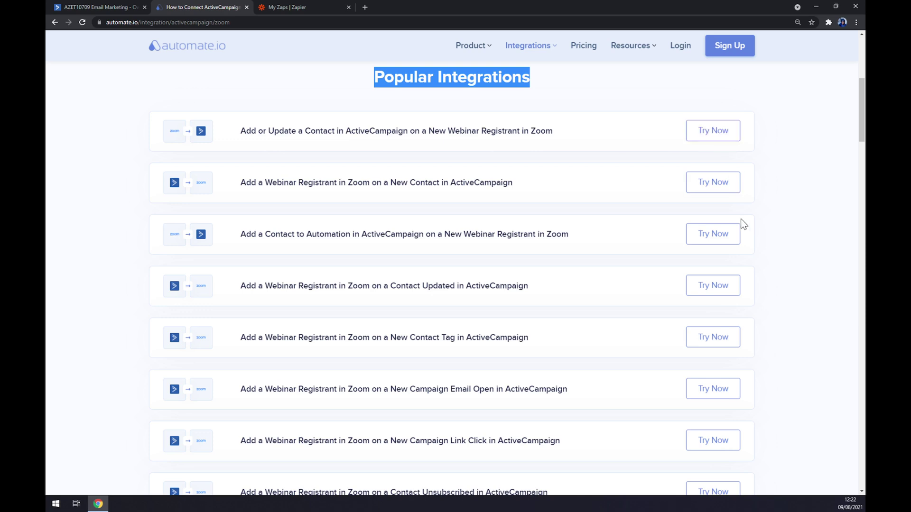
pyautogui.scroll(-1, 741, 220)
pyautogui.scroll(-2, 741, 220)
pyautogui.scroll(-1, 740, 225)
pyautogui.scroll(-1, 738, 224)
pyautogui.scroll(2, 738, 224)
pyautogui.scroll(2, 736, 224)
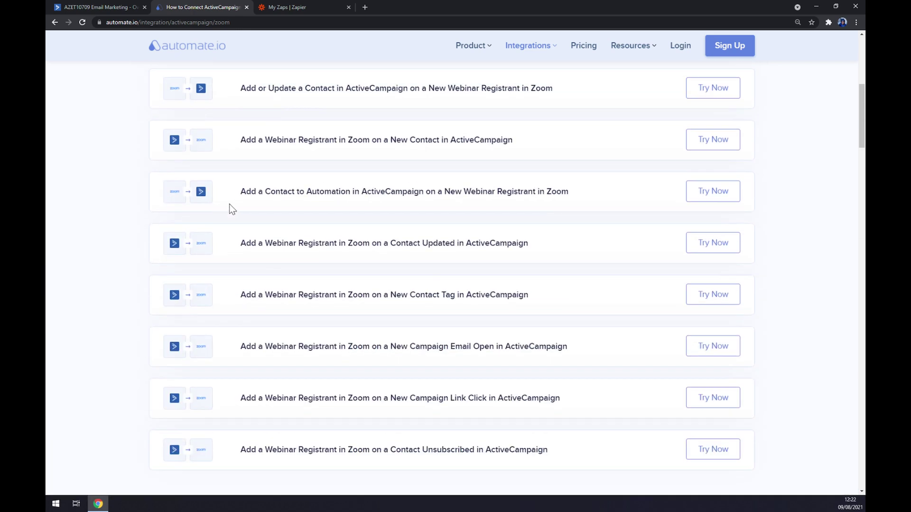
pyautogui.scroll(-4, 291, 203)
pyautogui.scroll(-1, 311, 207)
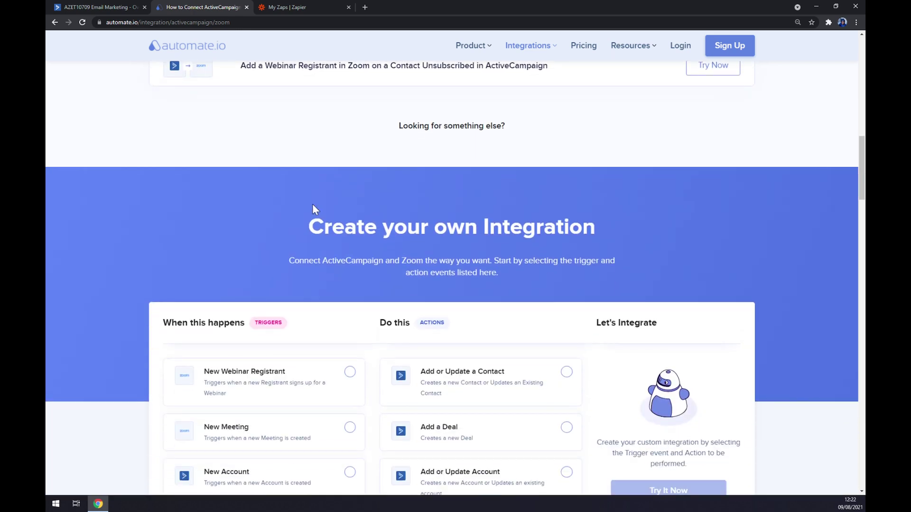
pyautogui.moveTo(310, 225); pyautogui.dragTo(616, 229)
# Build a New Account trigger with Zoom's Add a Meeting action and start it with Try It Now.
pyautogui.click(548, 204)
pyautogui.scroll(-2, 260, 203)
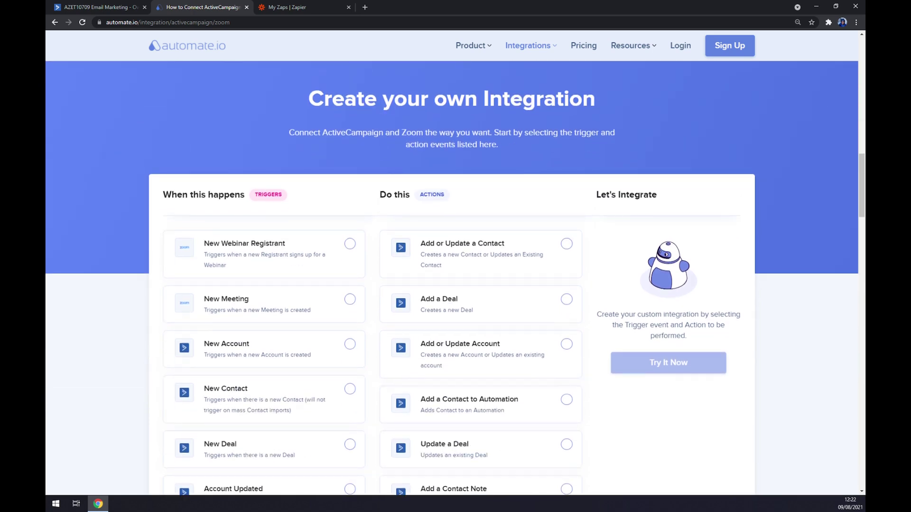
pyautogui.scroll(-1, 307, 193)
pyautogui.scroll(-3, 313, 196)
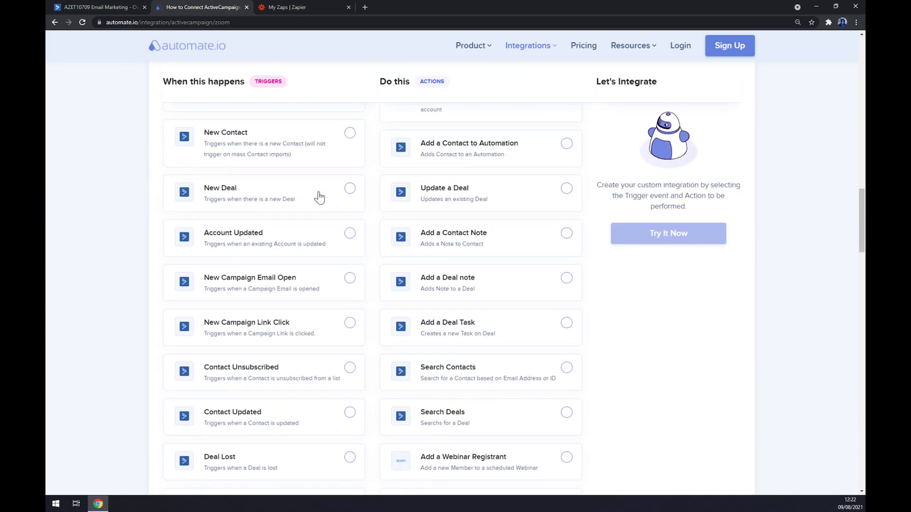
pyautogui.scroll(-3, 247, 355)
pyautogui.scroll(-3, 247, 355)
pyautogui.scroll(3, 247, 349)
pyautogui.scroll(4, 246, 346)
pyautogui.scroll(4, 235, 347)
pyautogui.scroll(-1, 236, 347)
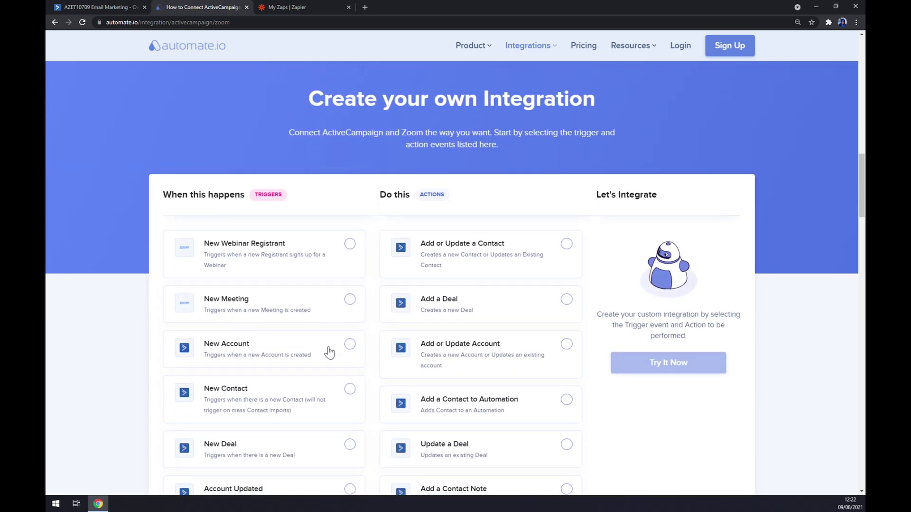
pyautogui.click(335, 360)
pyautogui.scroll(-2, 456, 243)
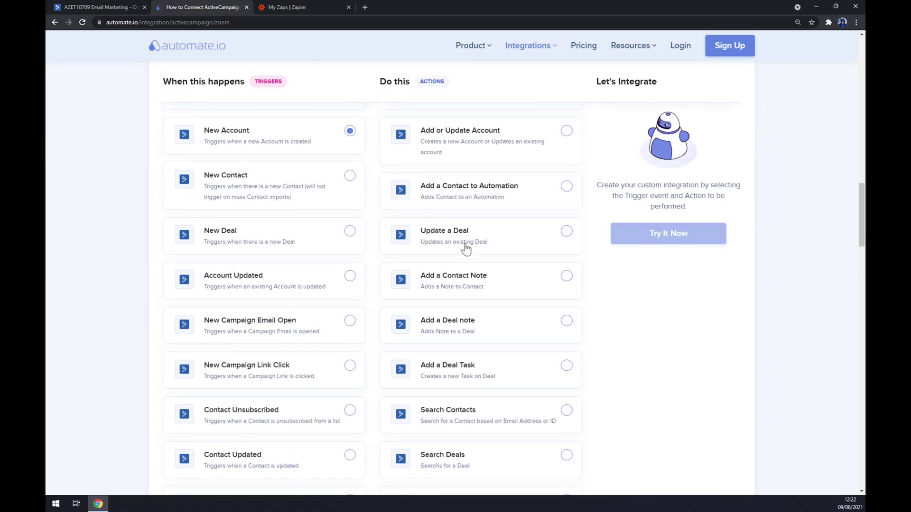
pyautogui.scroll(3, 486, 261)
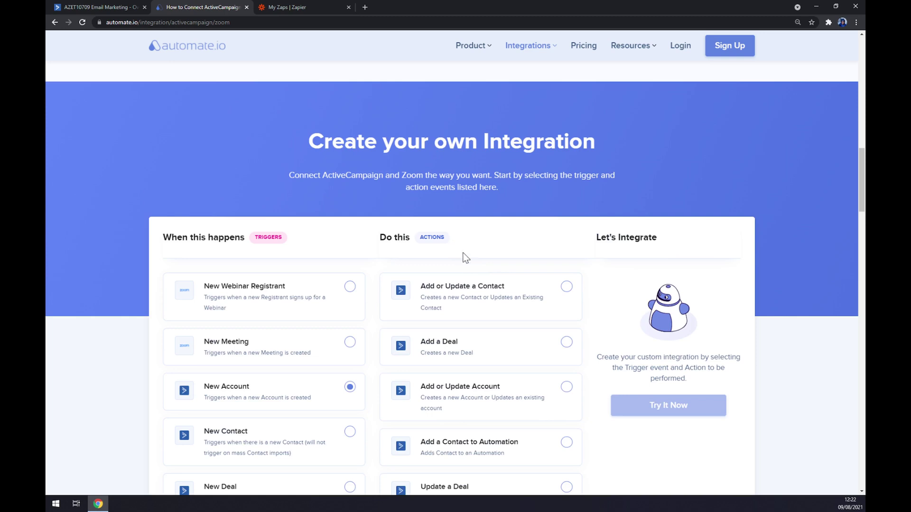
pyautogui.scroll(-3, 465, 269)
pyautogui.scroll(-1, 464, 268)
pyautogui.scroll(-2, 470, 270)
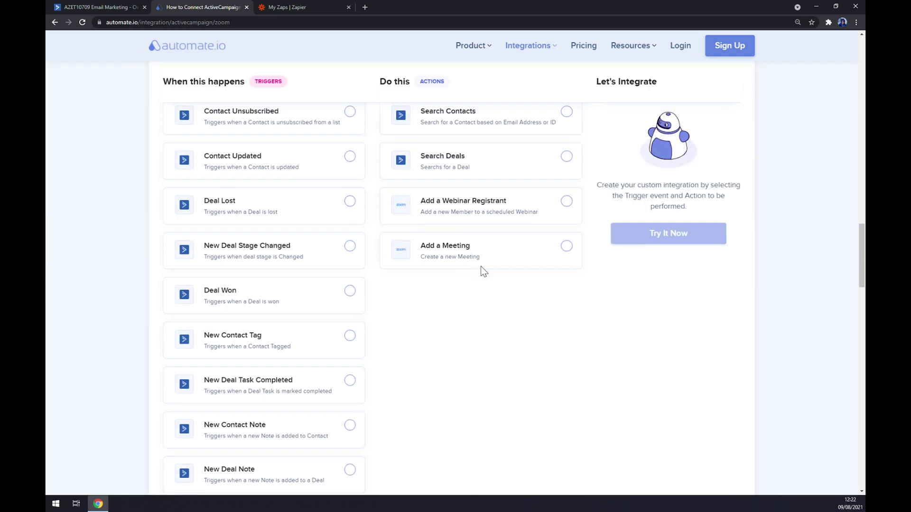
pyautogui.click(567, 247)
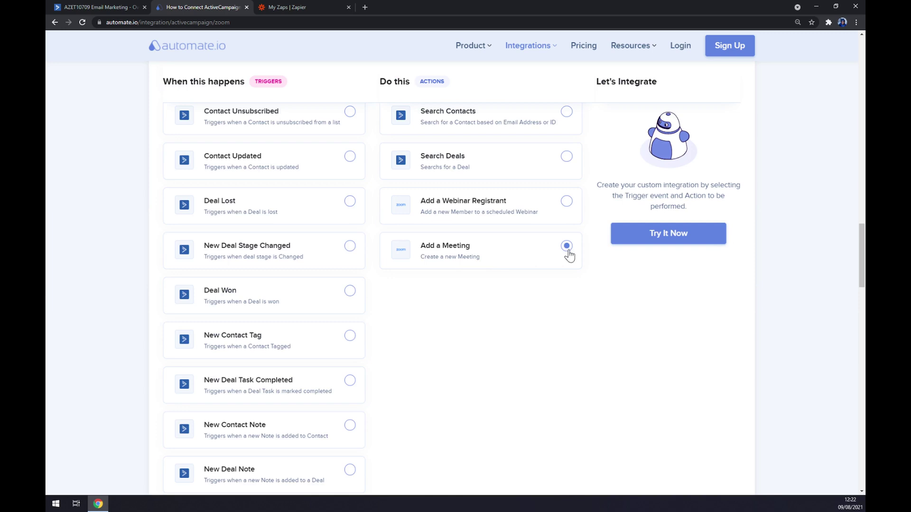
pyautogui.click(674, 238)
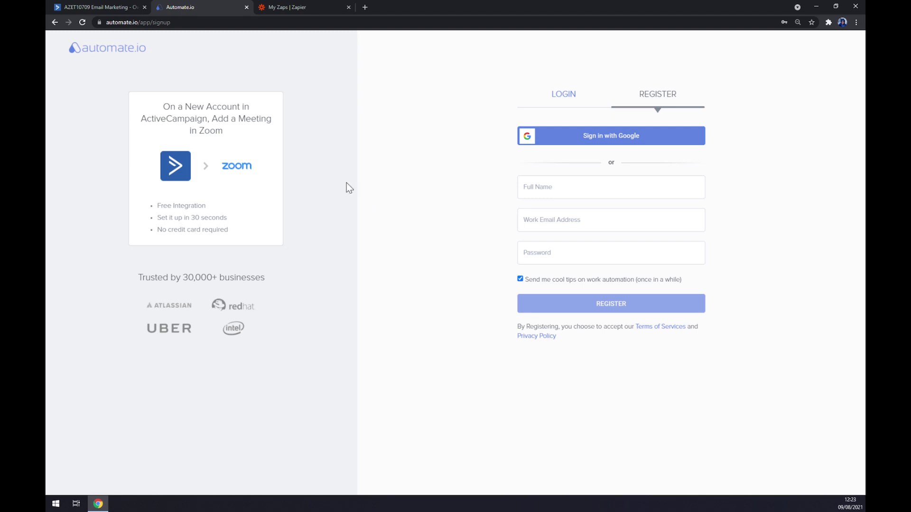
# Switch to the My Zaps | Zapier tab.
pyautogui.click(309, 7)
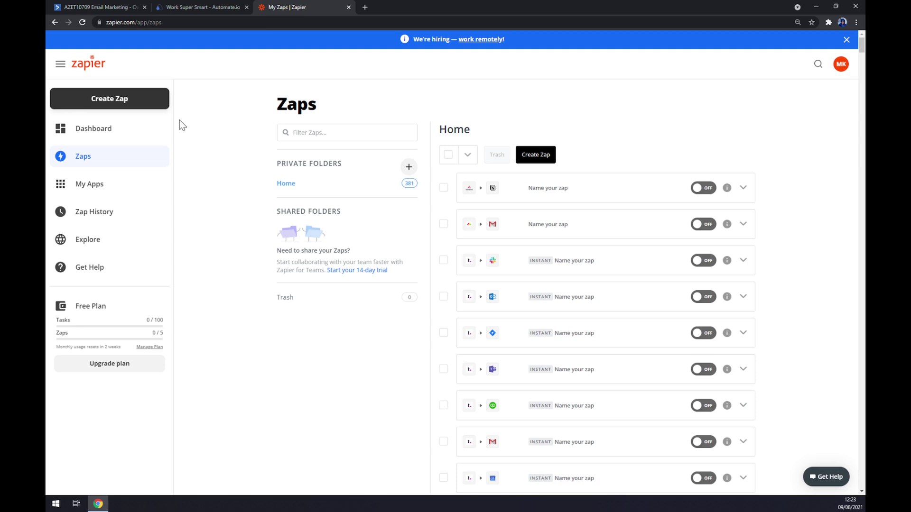
# Create a new zap with ActiveCampaign's New Automation Webhook as its trigger.
pyautogui.click(133, 107)
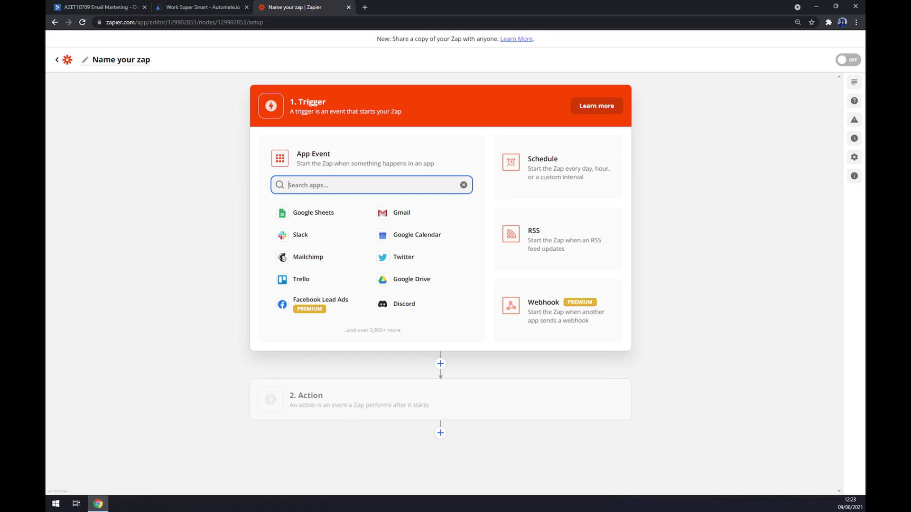
pyautogui.write('active')
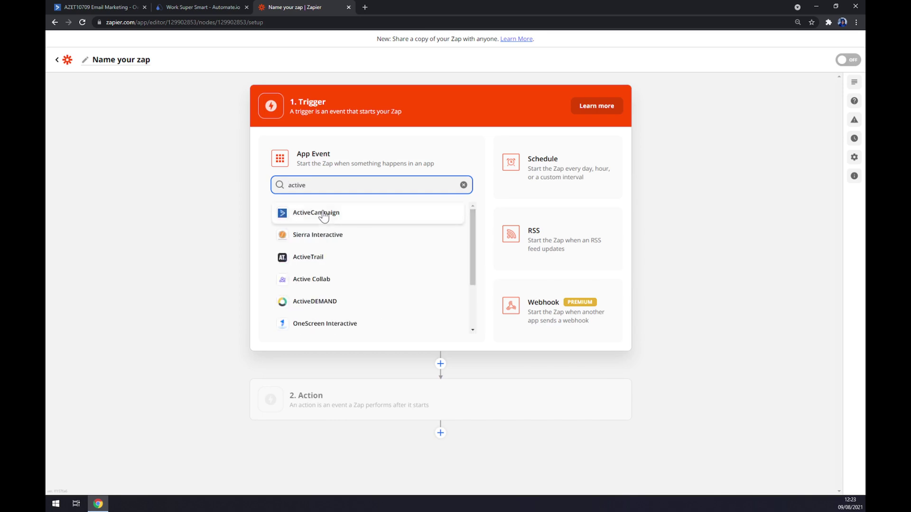
pyautogui.click(323, 214)
pyautogui.click(322, 215)
pyautogui.scroll(-1, 368, 282)
pyautogui.scroll(-5, 369, 282)
pyautogui.scroll(6, 374, 341)
pyautogui.scroll(1, 366, 349)
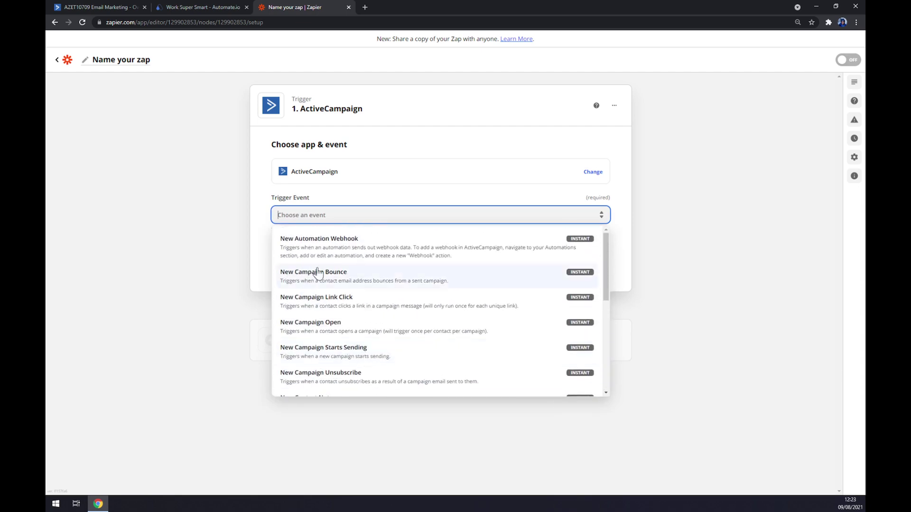
pyautogui.click(304, 247)
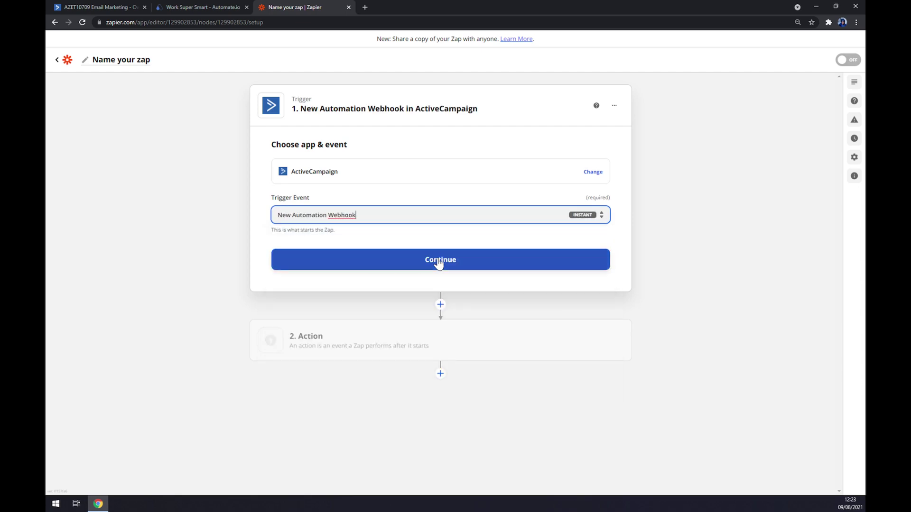
# Connect the existing ActiveCampaign account and accept the webhook setup.
pyautogui.click(439, 262)
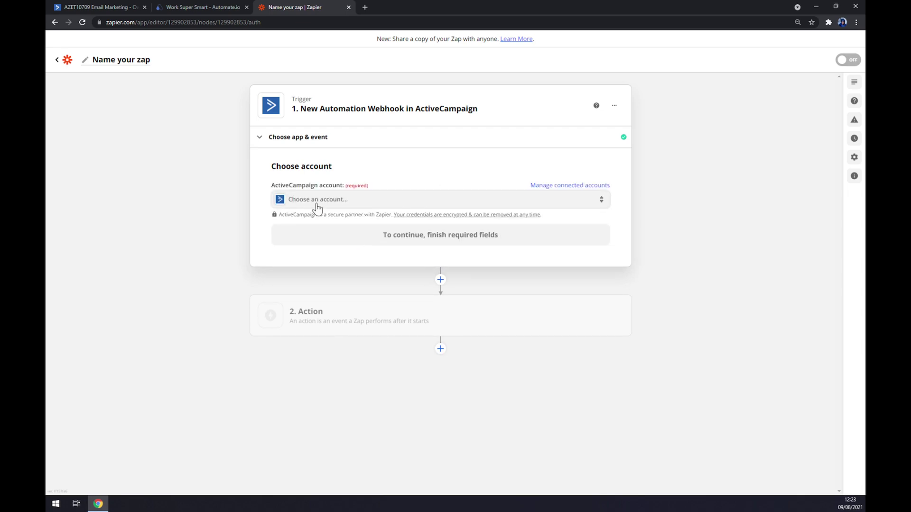
pyautogui.click(317, 202)
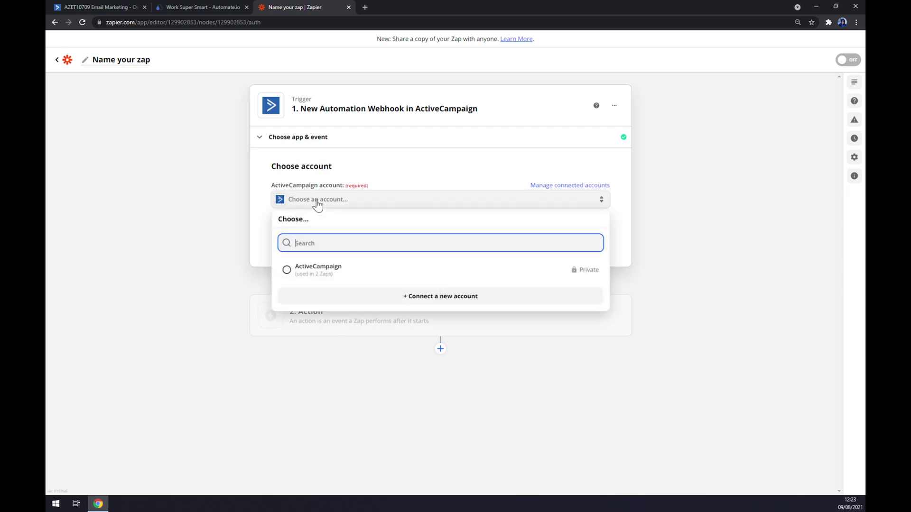
pyautogui.click(336, 277)
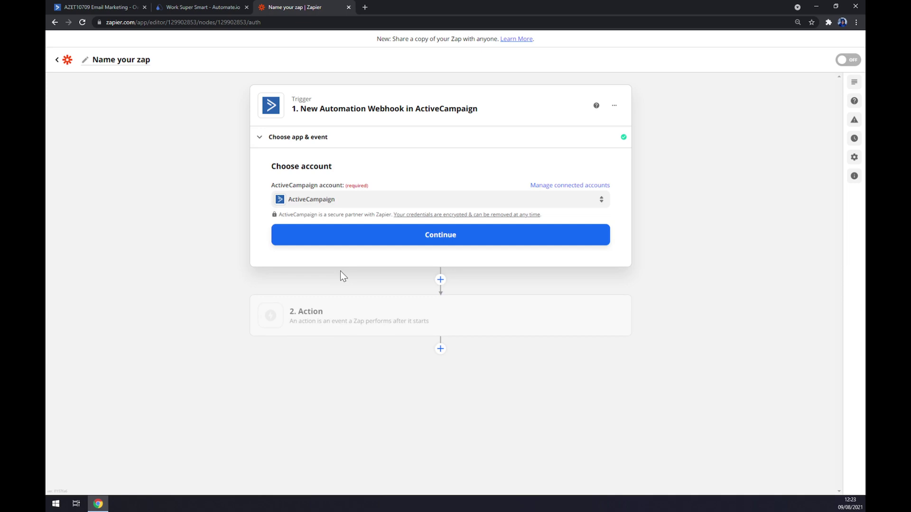
pyautogui.click(363, 242)
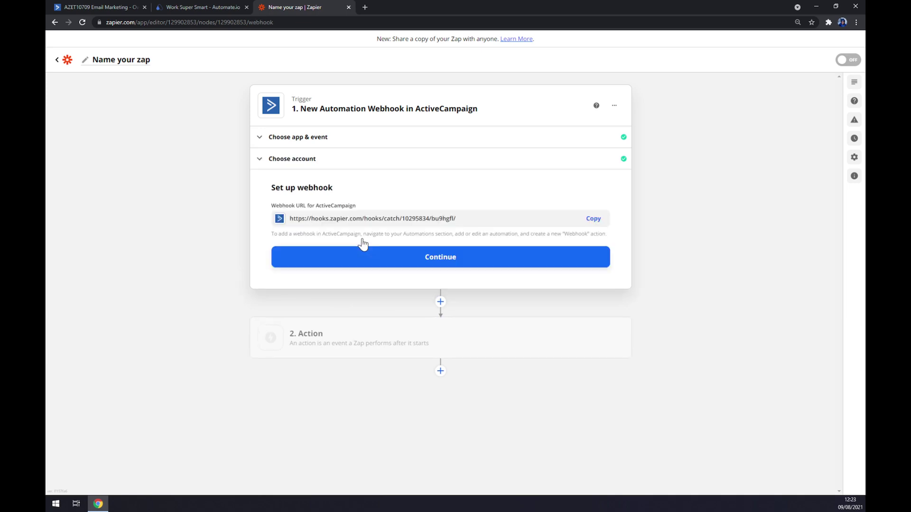
pyautogui.click(408, 257)
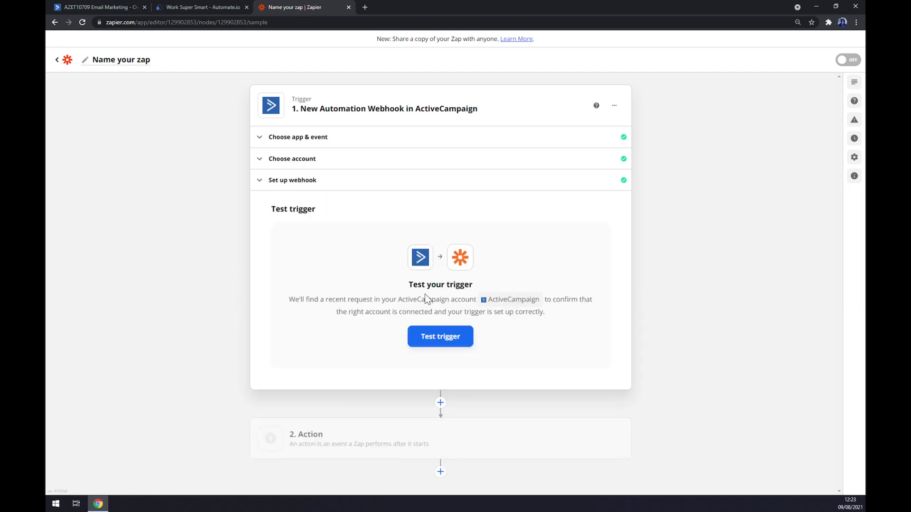
pyautogui.click(346, 453)
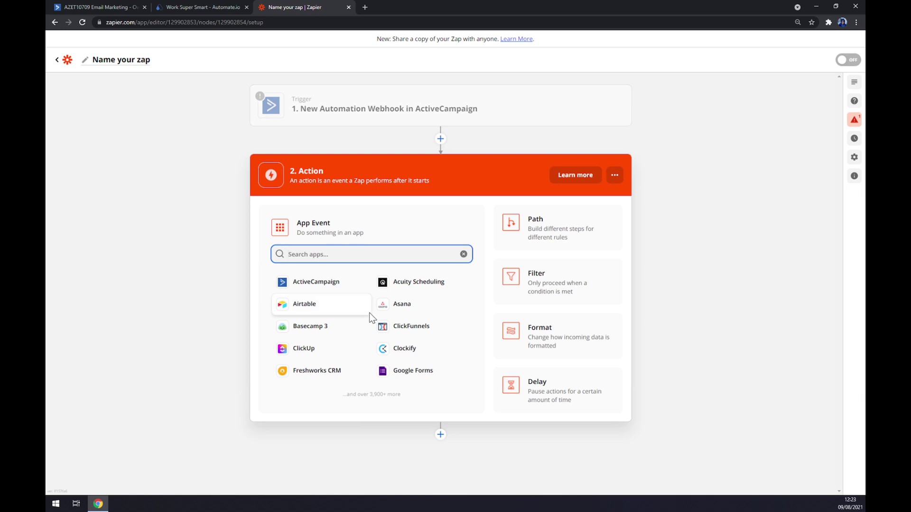
pyautogui.write('zoom')
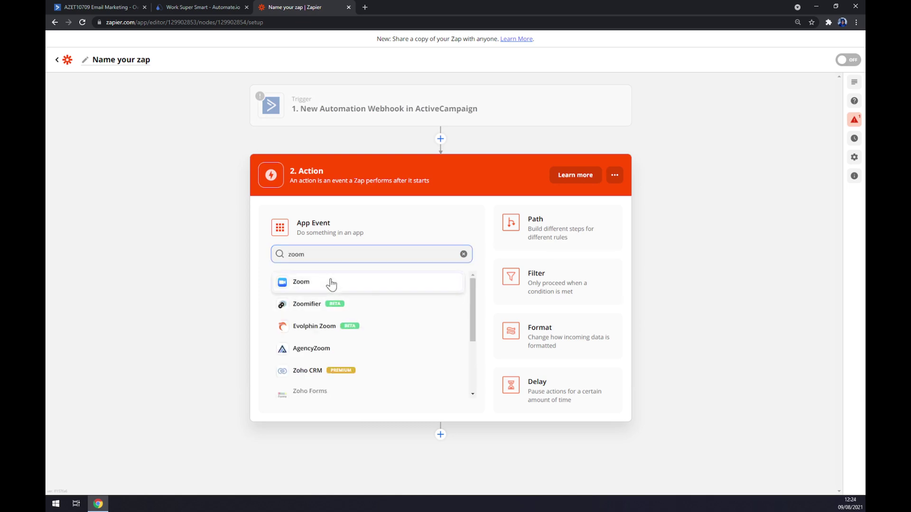
# Set the zap's action app to Zoom with the Create Meeting event.
pyautogui.click(331, 282)
pyautogui.click(331, 284)
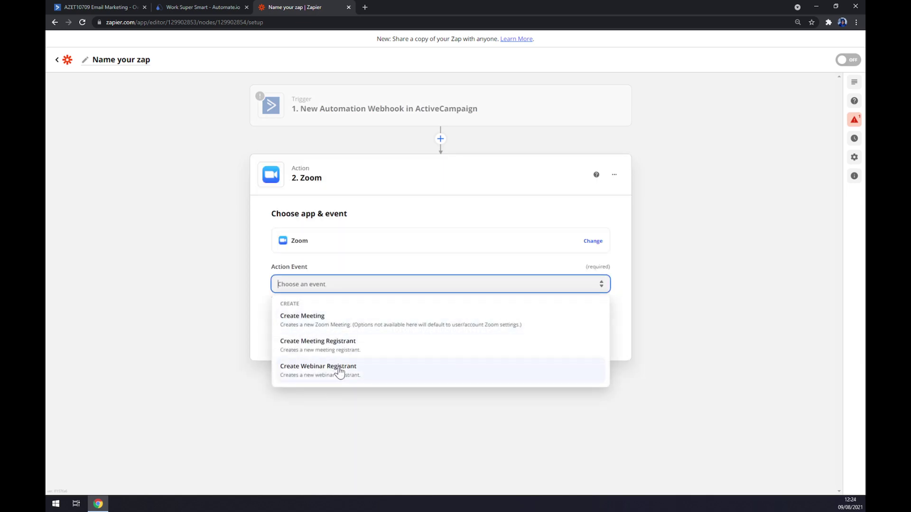
pyautogui.click(329, 330)
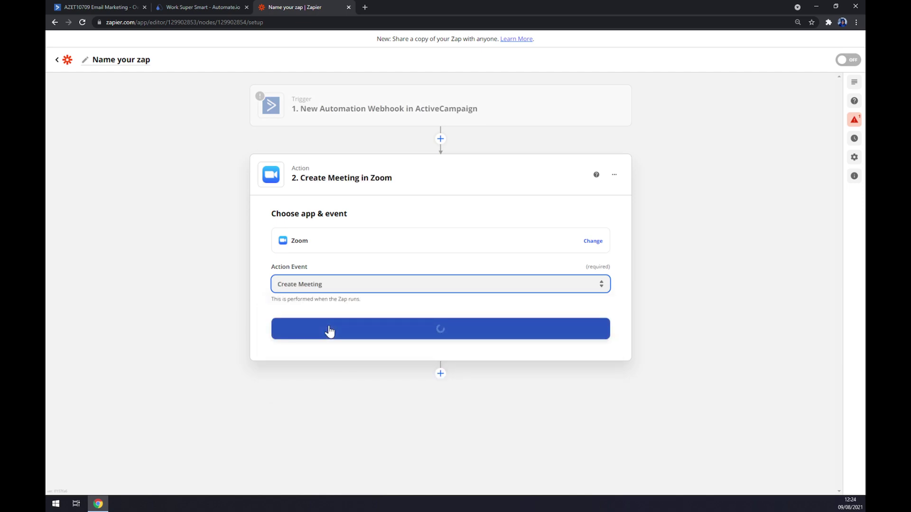
pyautogui.click(329, 332)
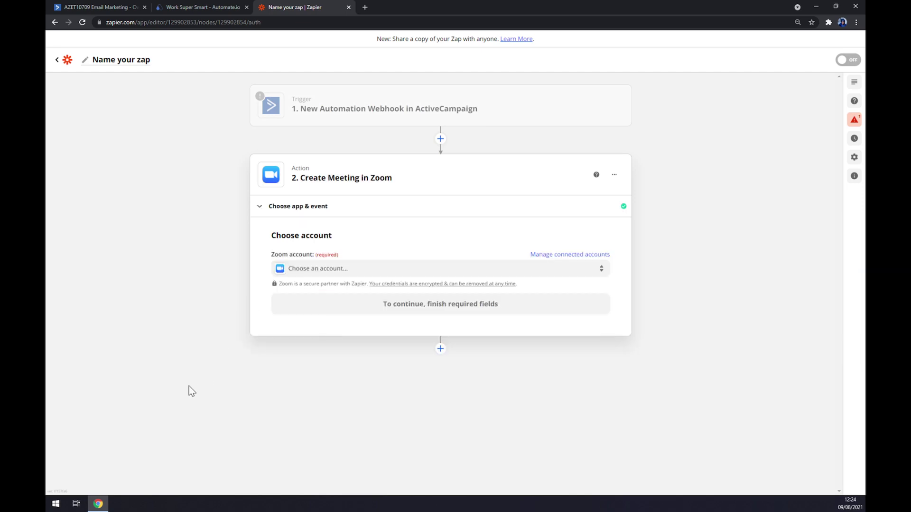